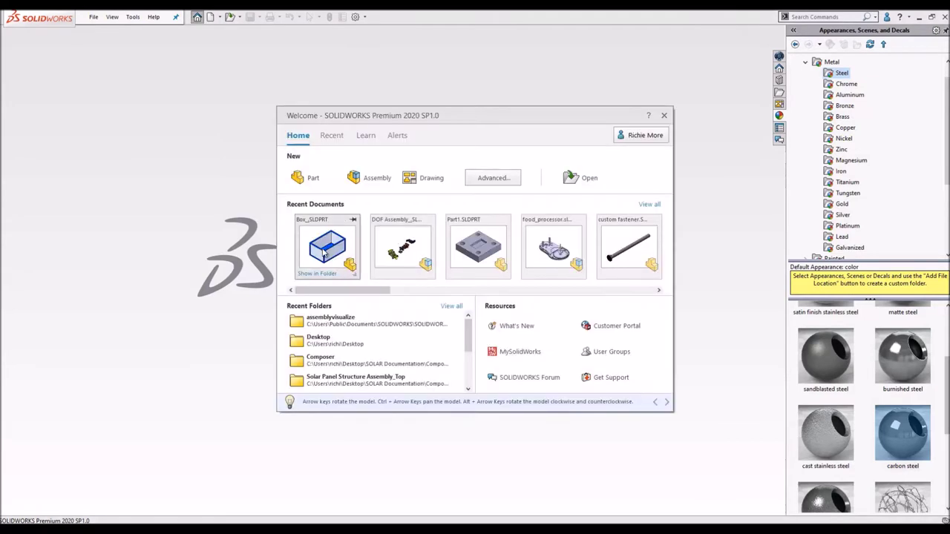
# - Open the Box_& part from the Welcome window's recent documents
pyautogui.click(322, 249)
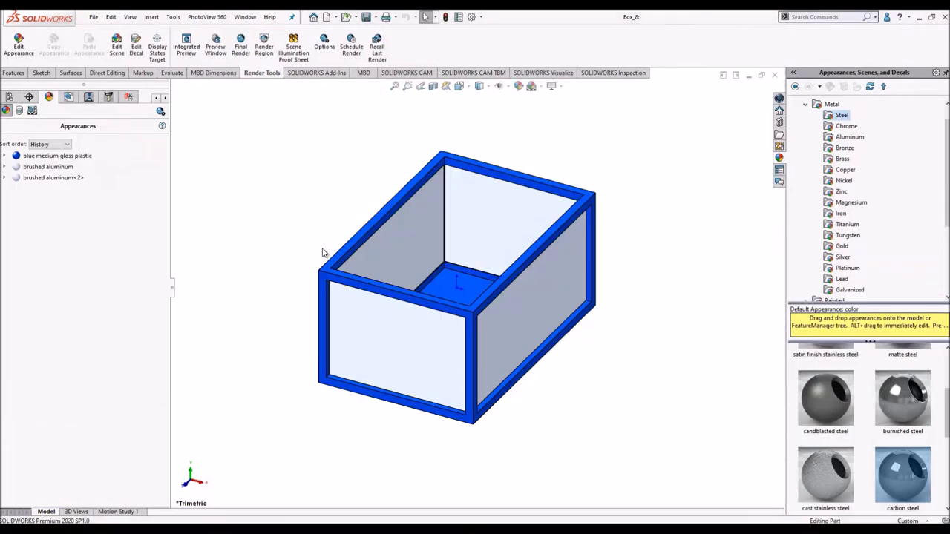
# - Switch the side panel from appearances to the part's FeatureManager tree
pyautogui.click(11, 100)
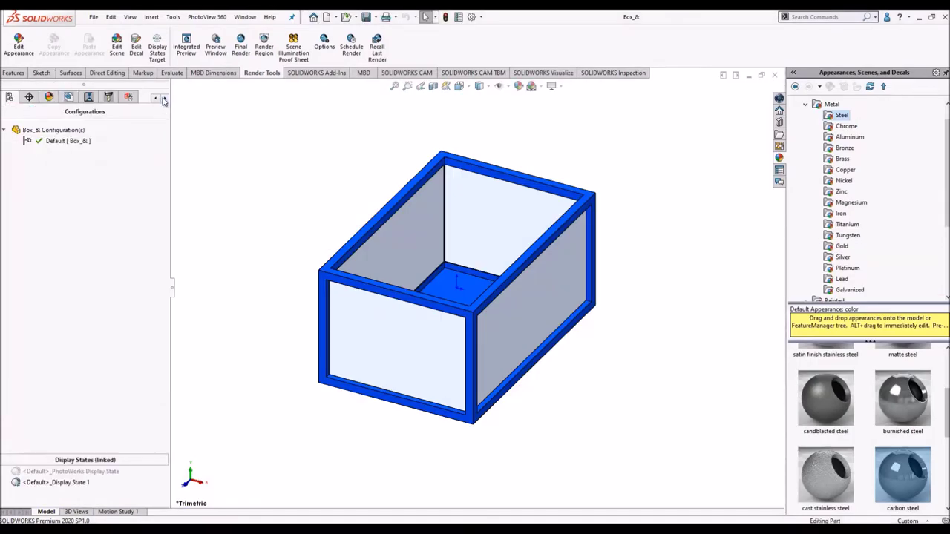
pyautogui.click(156, 97)
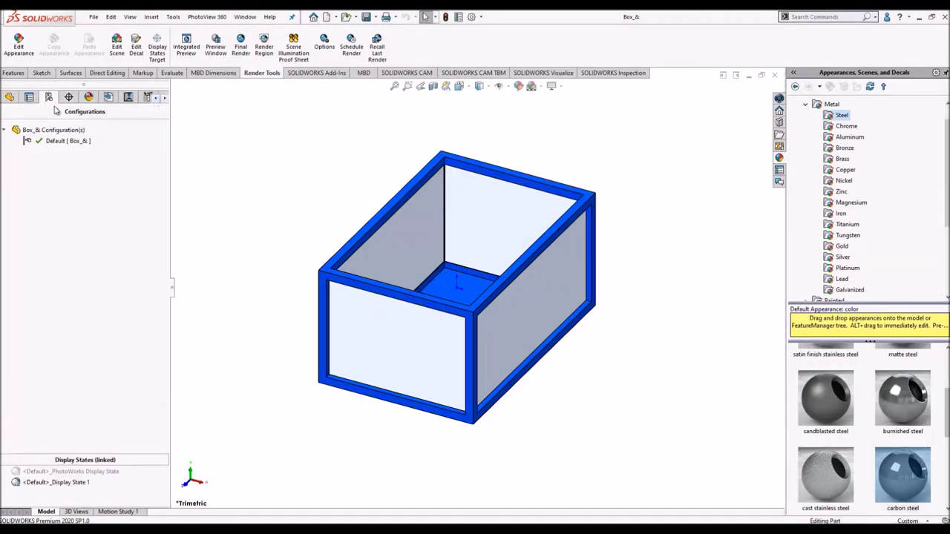
pyautogui.click(9, 97)
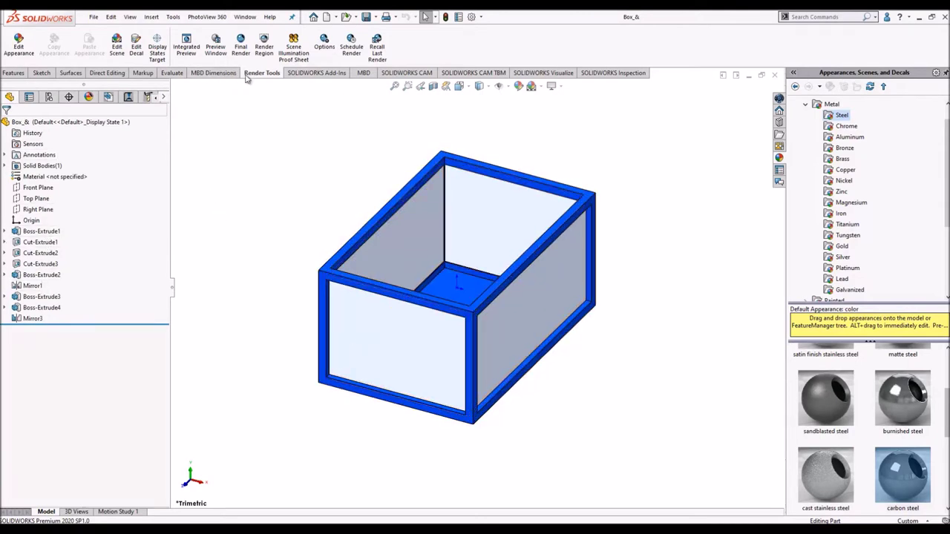
# - Show a PhotoView 360 preview of the perforated box, move it left, then close it
pyautogui.click(215, 46)
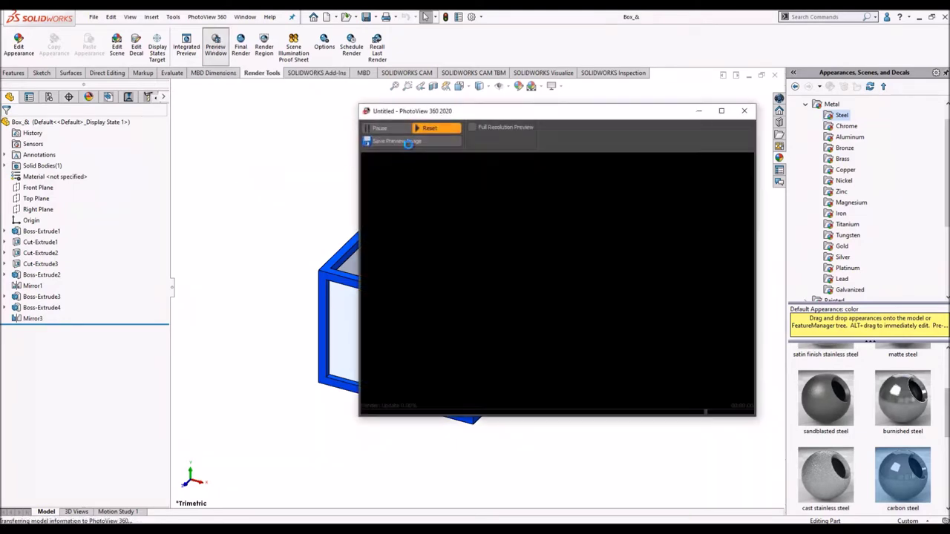
pyautogui.moveTo(461, 110); pyautogui.dragTo(173, 104)
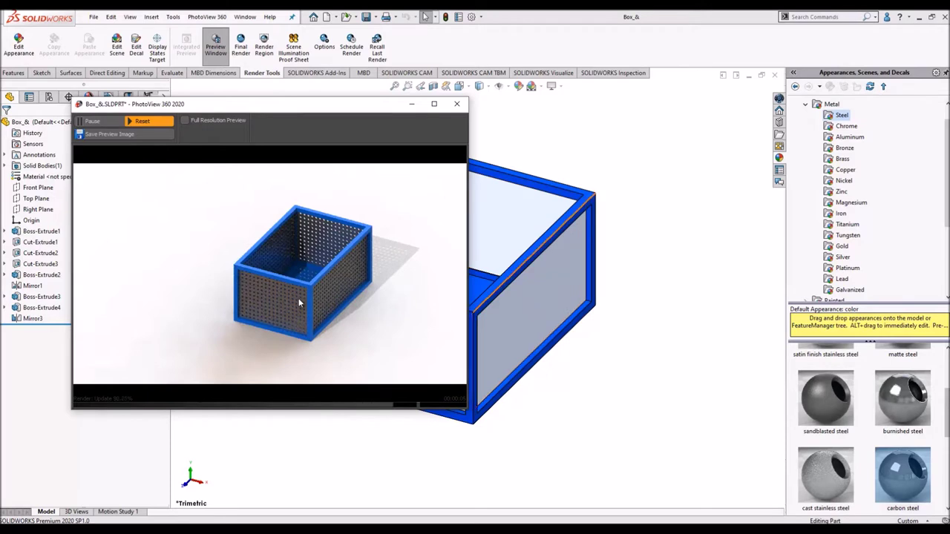
pyautogui.click(457, 105)
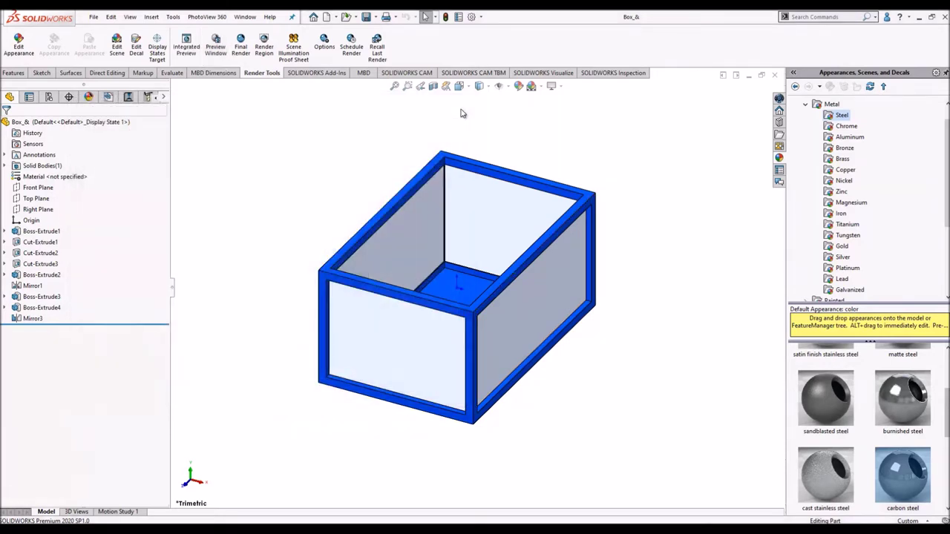
# - Run the PhotoView 360 final render and save it to the Desktop as JPEG 'Untitled'
pyautogui.click(237, 51)
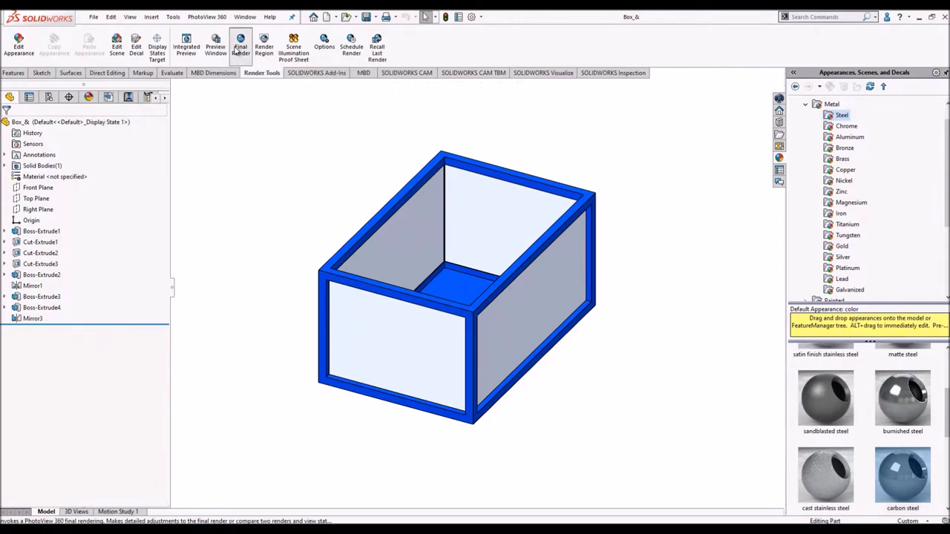
pyautogui.click(237, 51)
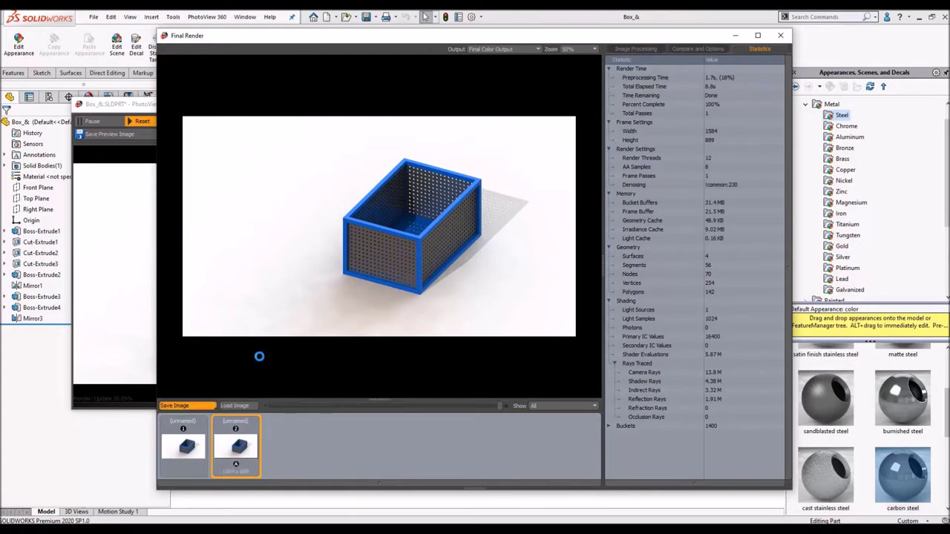
pyautogui.click(195, 101)
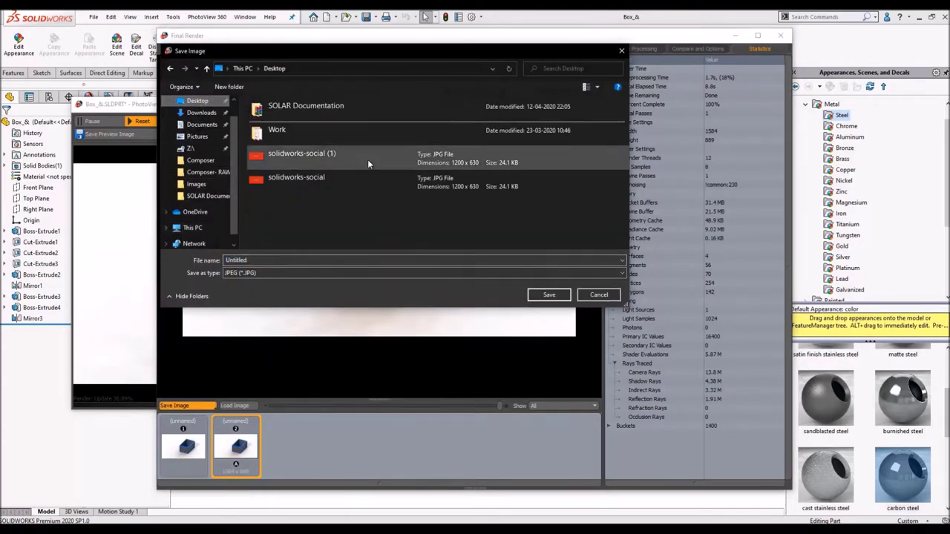
pyautogui.click(561, 297)
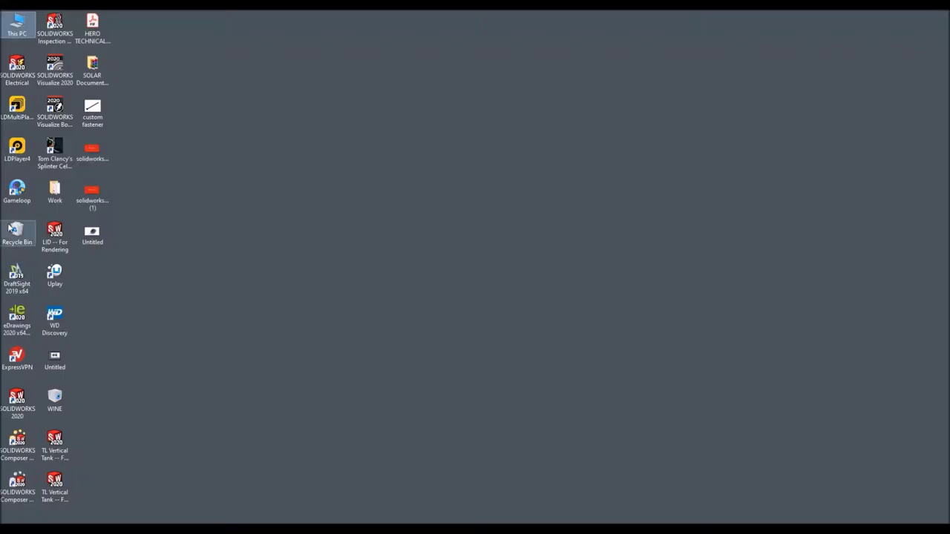
pyautogui.doubleClick(91, 239)
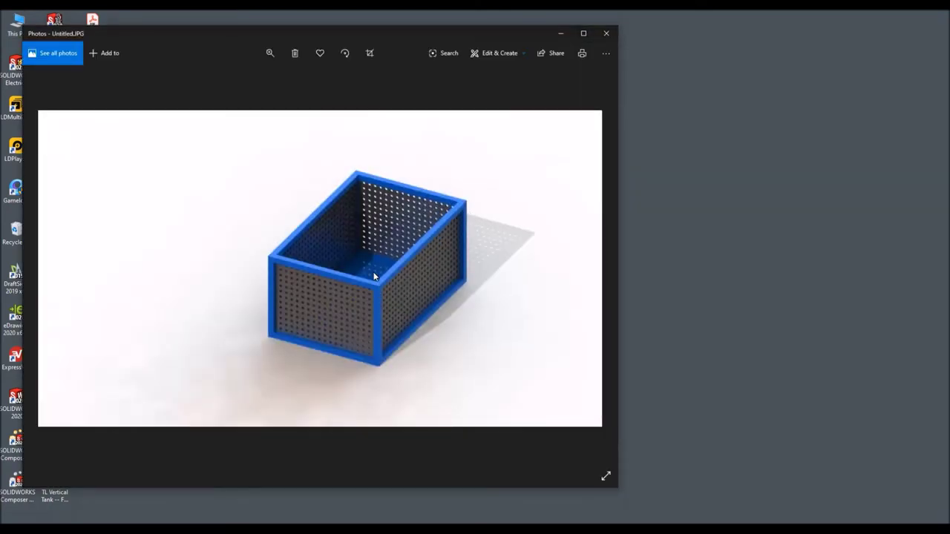
pyautogui.scroll(5, 369, 281)
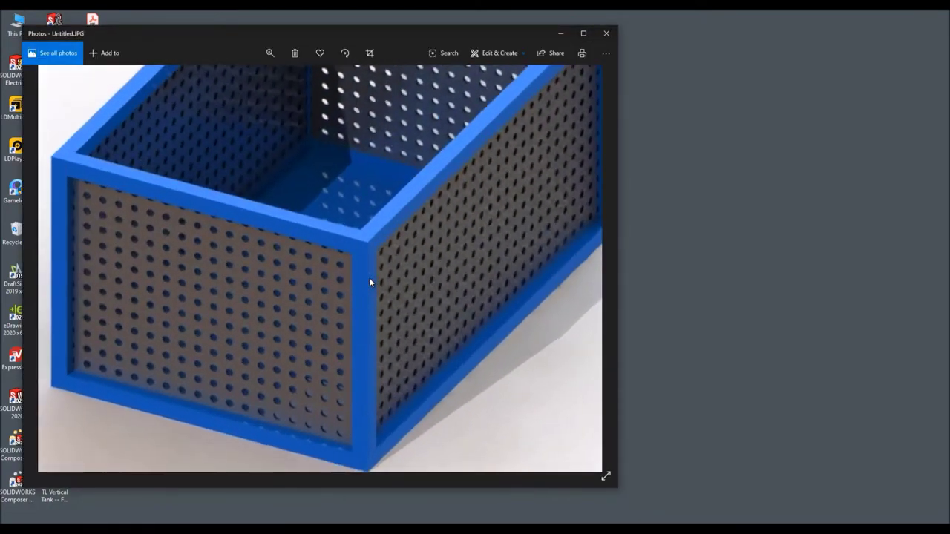
pyautogui.moveTo(369, 282); pyautogui.dragTo(355, 445)
pyautogui.scroll(3, 384, 190)
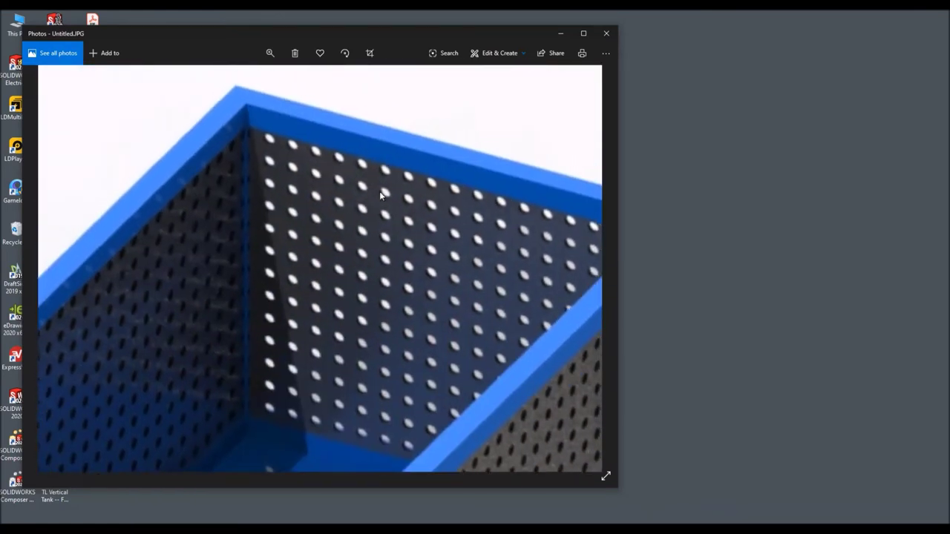
pyautogui.scroll(-3, 303, 170)
pyautogui.moveTo(304, 170); pyautogui.dragTo(327, 88)
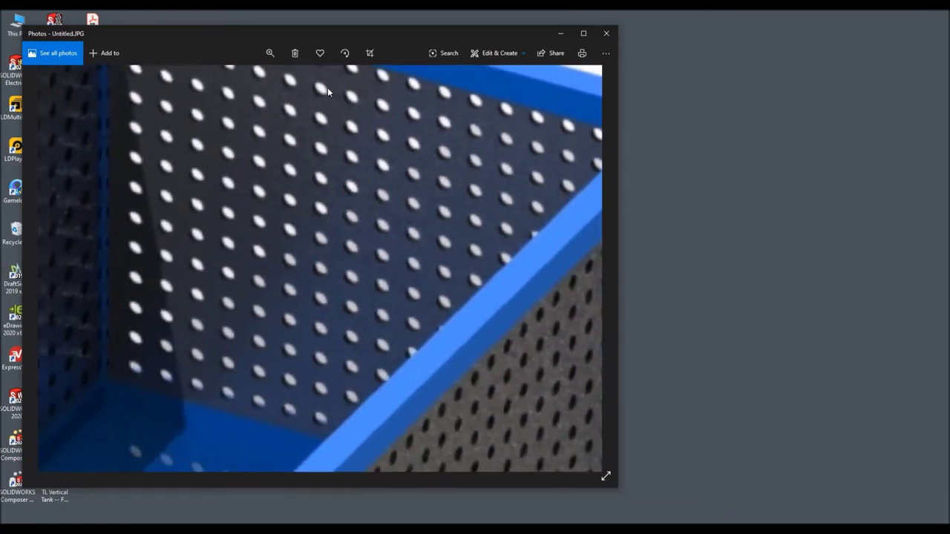
pyautogui.scroll(2, 327, 335)
pyautogui.scroll(-5, 327, 336)
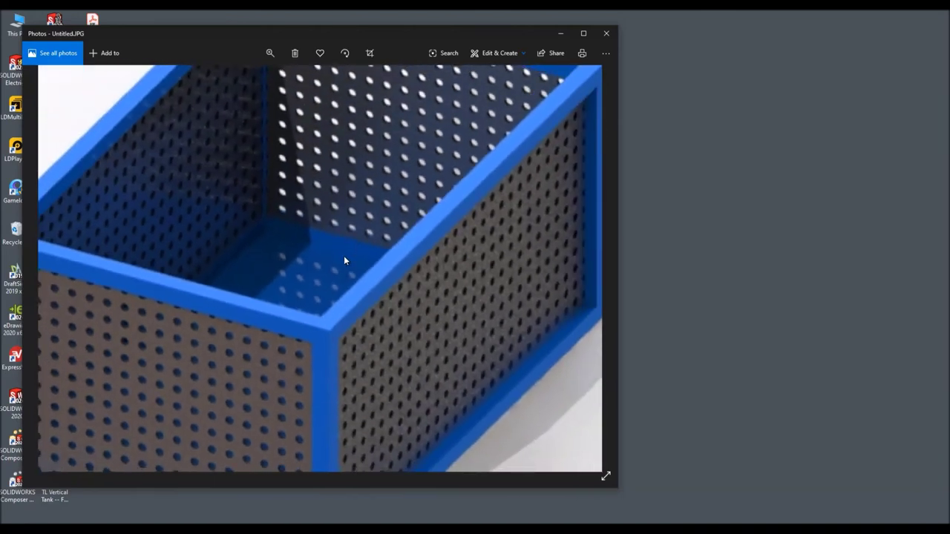
pyautogui.moveTo(358, 319); pyautogui.dragTo(392, 300)
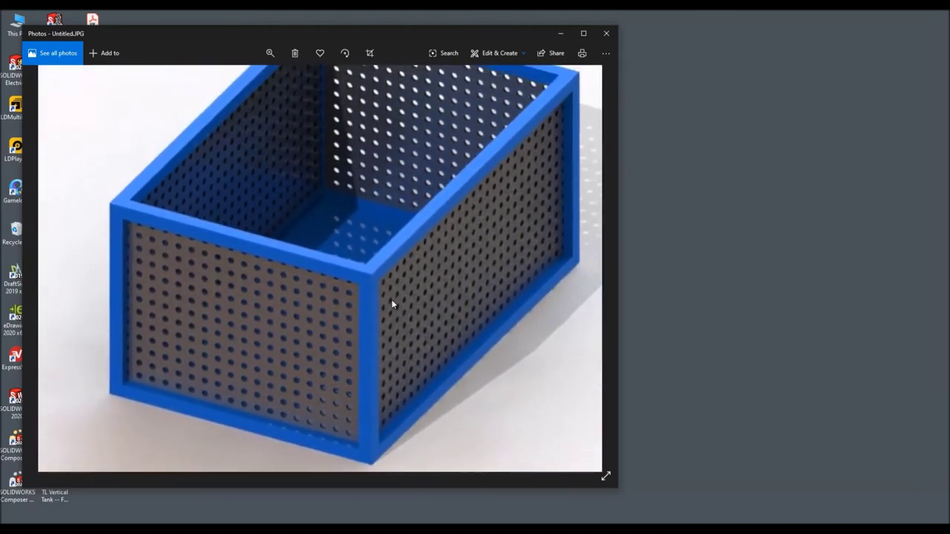
pyautogui.scroll(-2, 401, 282)
pyautogui.scroll(-2, 415, 250)
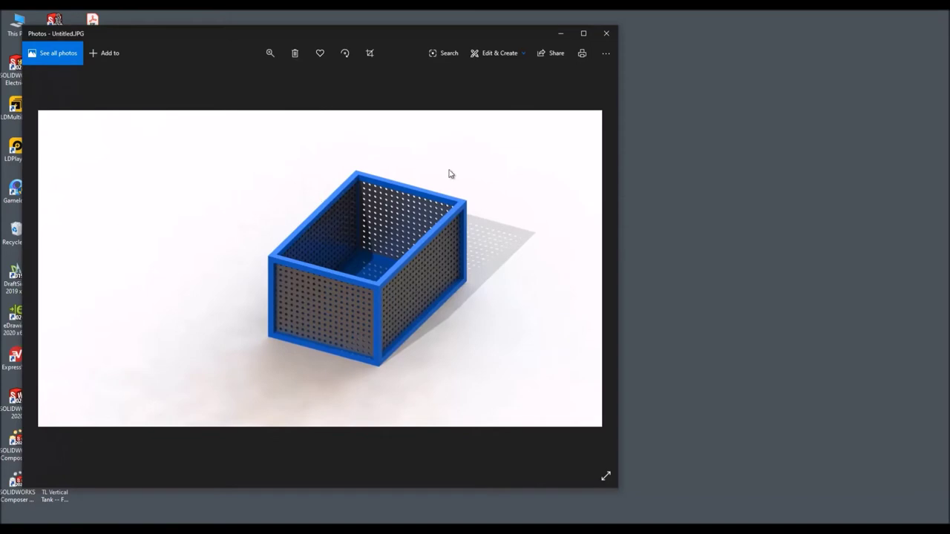
pyautogui.scroll(2, 349, 289)
pyautogui.scroll(3, 349, 256)
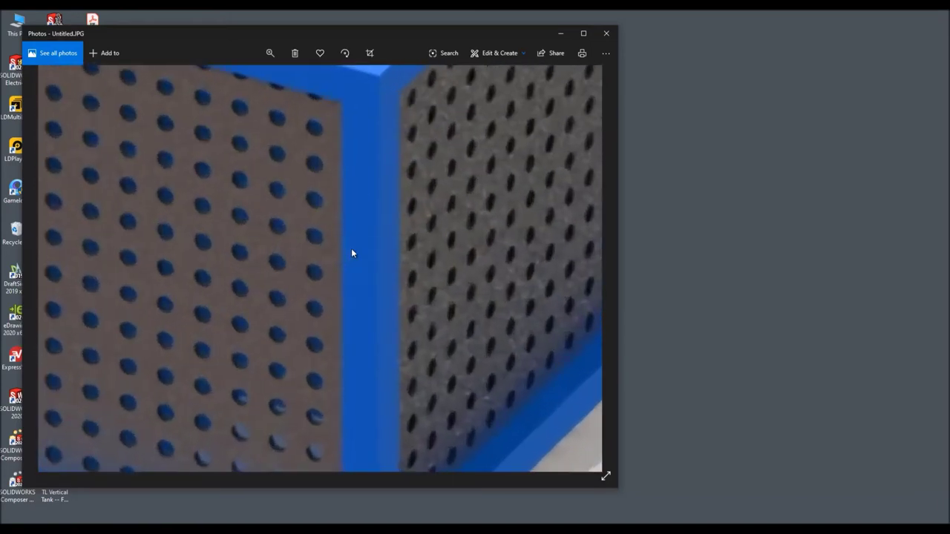
pyautogui.click(605, 33)
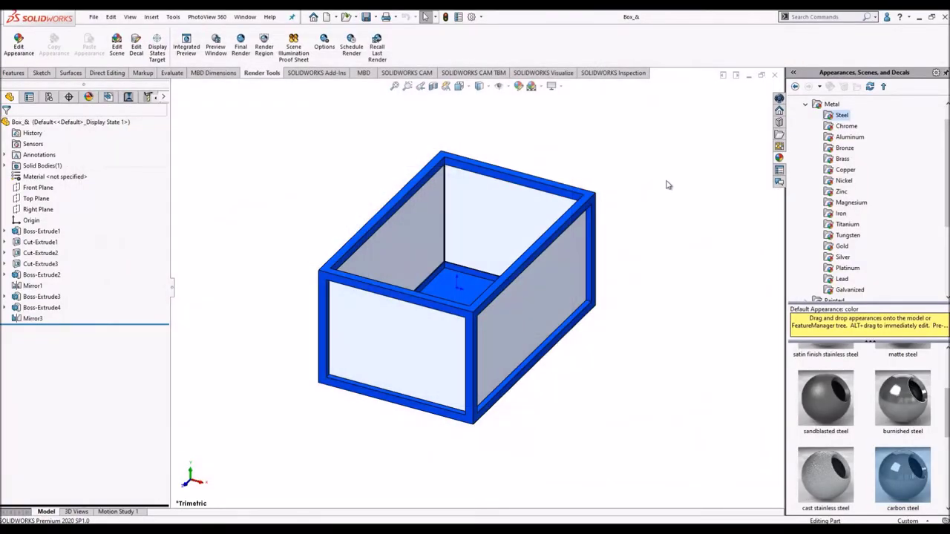
# - Set PhotoView 360 output to 1920X1080 with Best preview and final render quality, then accept
pyautogui.click(89, 98)
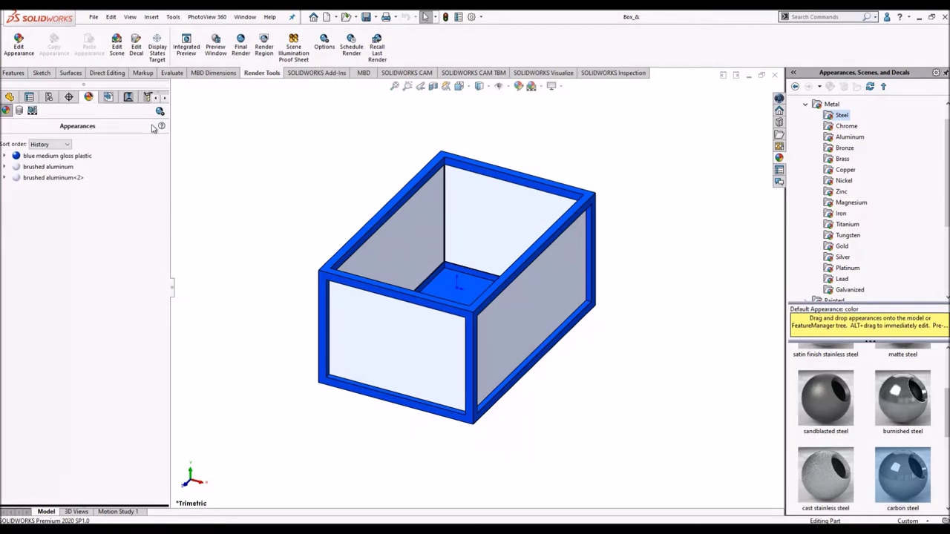
pyautogui.click(158, 113)
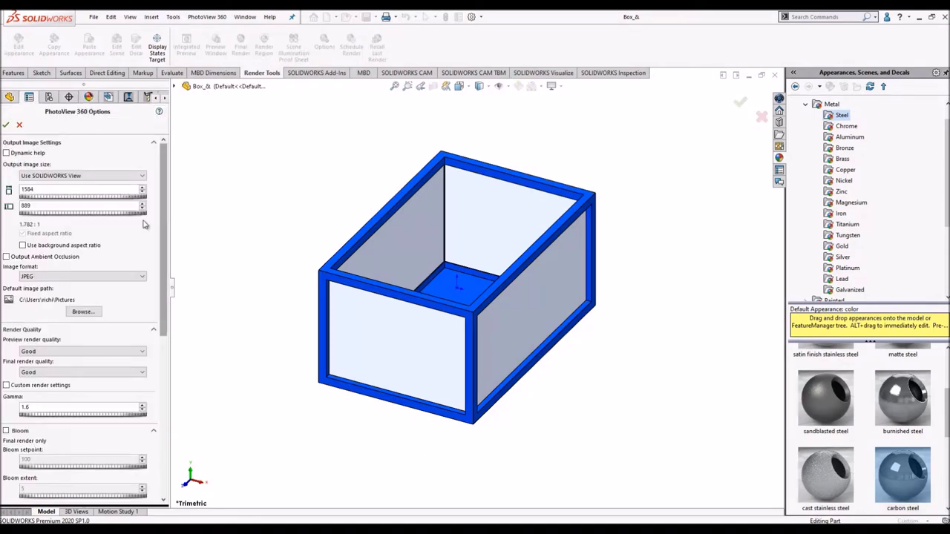
pyautogui.click(71, 177)
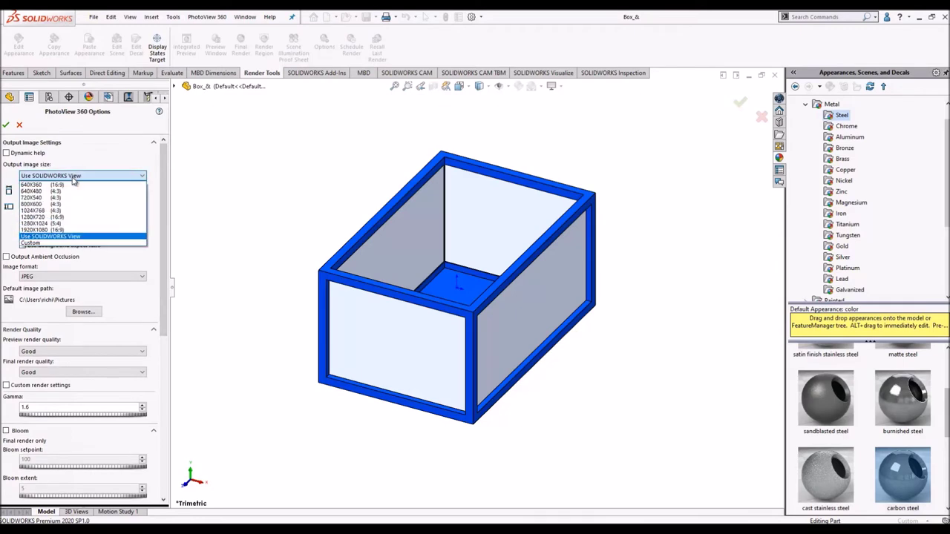
pyautogui.click(78, 231)
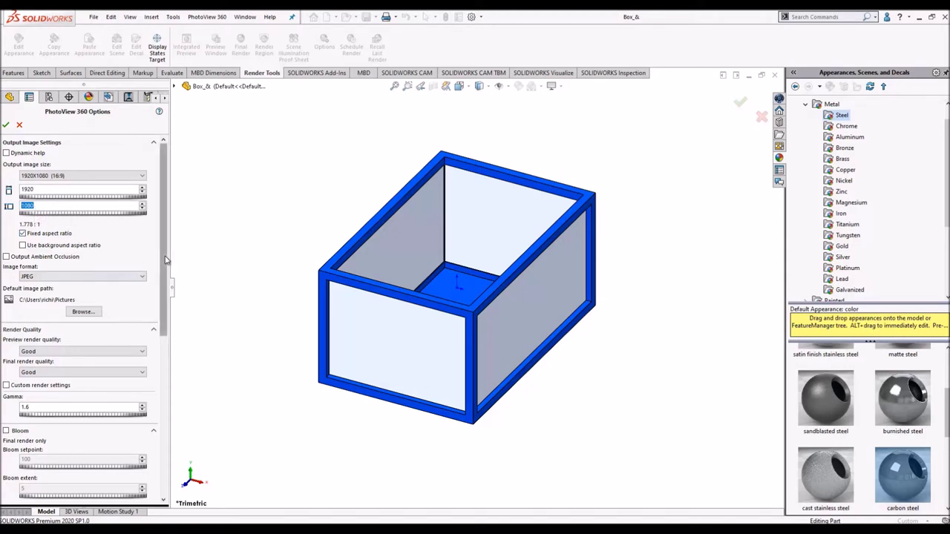
pyautogui.scroll(-3, 166, 259)
pyautogui.click(49, 279)
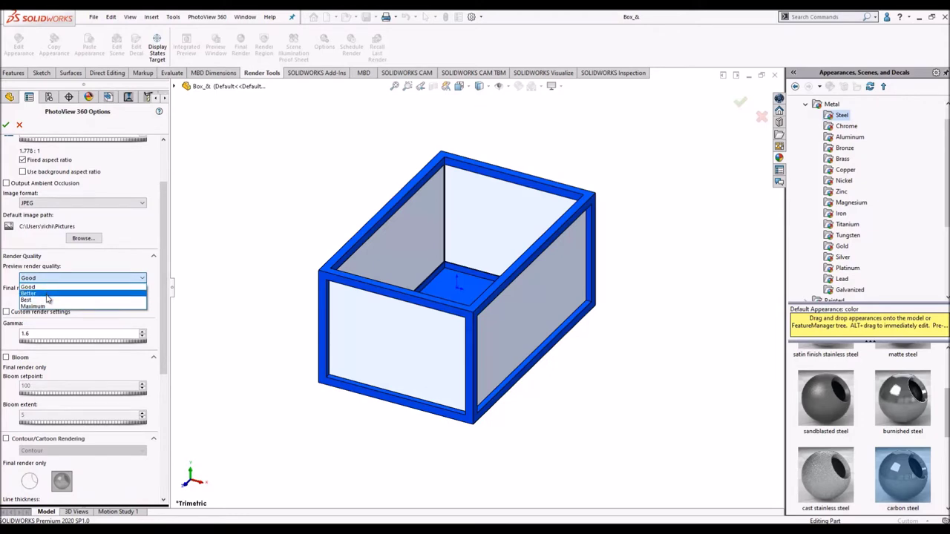
pyautogui.click(47, 299)
pyautogui.click(43, 299)
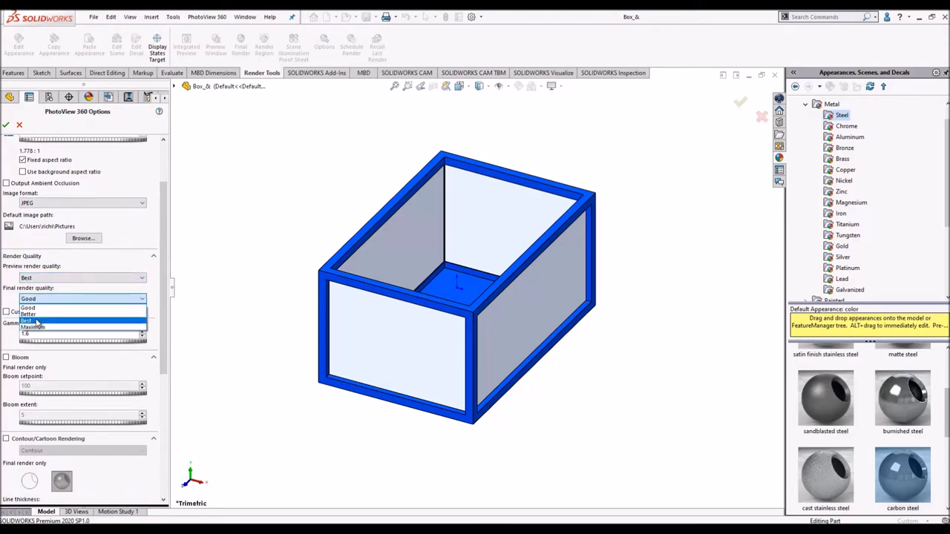
pyautogui.click(37, 321)
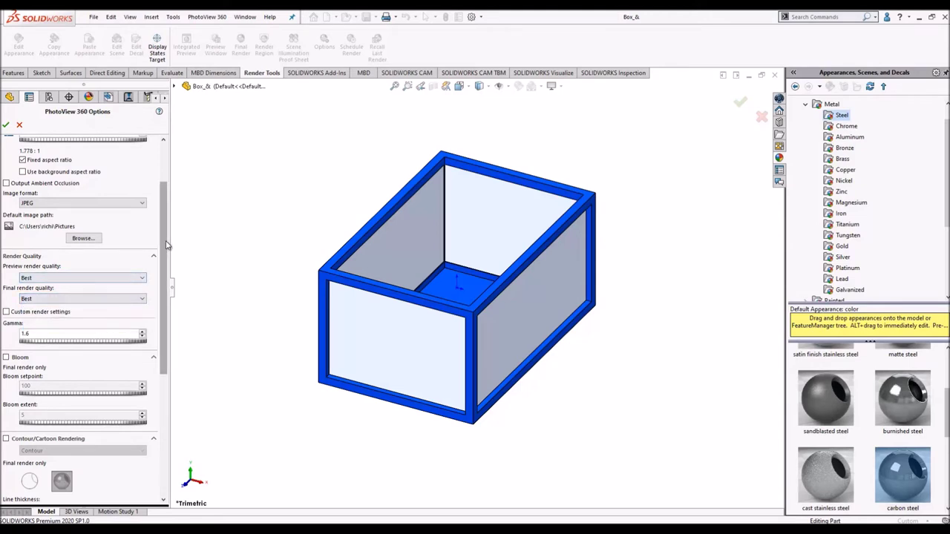
pyautogui.moveTo(167, 245)
pyautogui.mouseDown()
pyautogui.moveTo(170, 267)
pyautogui.moveTo(171, 256)
pyautogui.mouseUp()
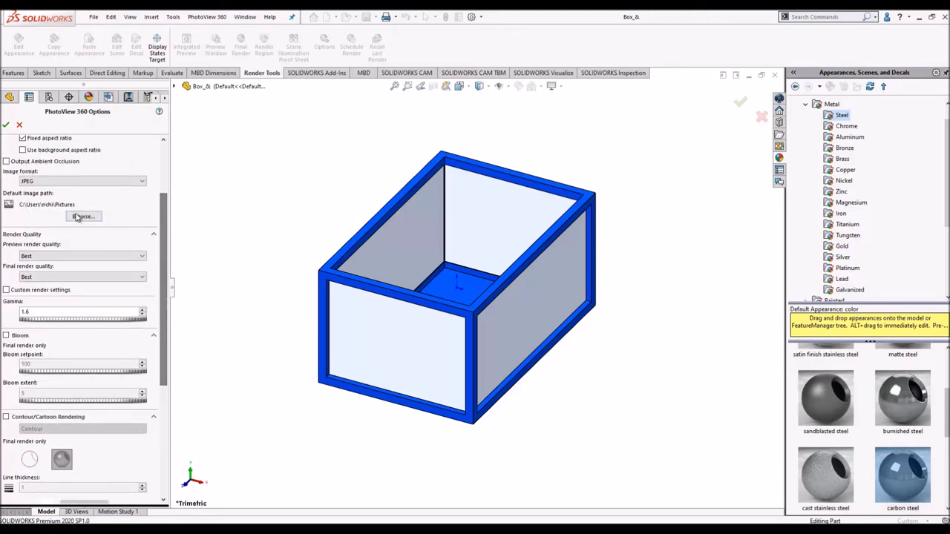
pyautogui.click(6, 125)
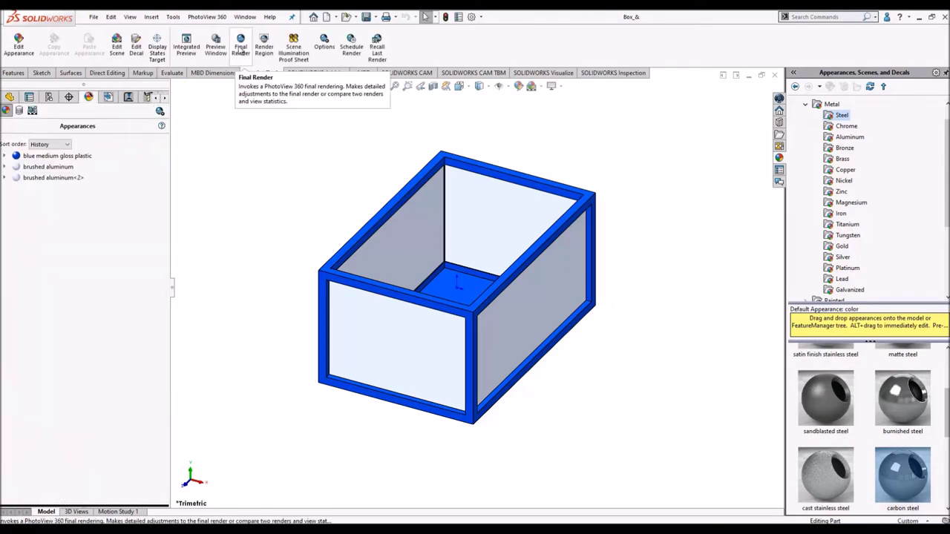
# - Run the 1920x1080 final render and save it to the Desktop as JPEG 'Untitled2'
pyautogui.click(240, 49)
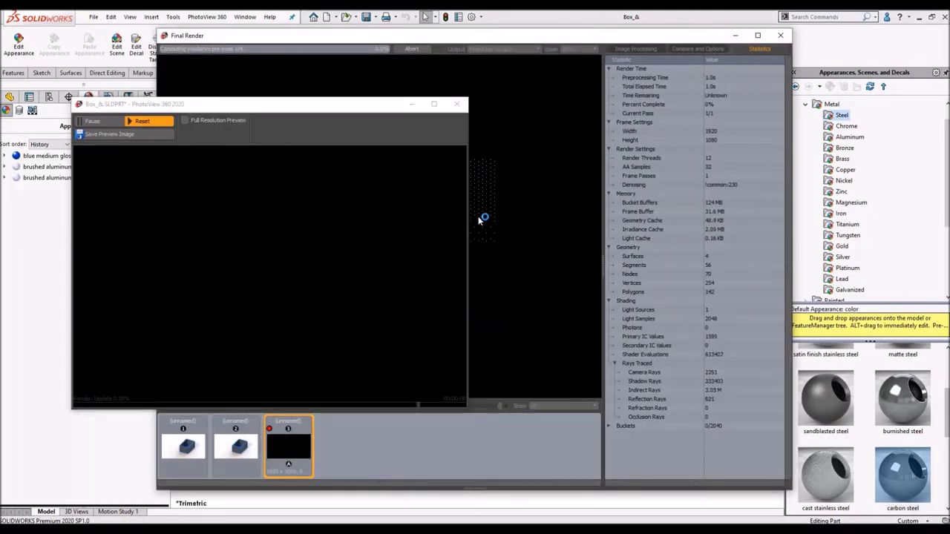
pyautogui.click(457, 104)
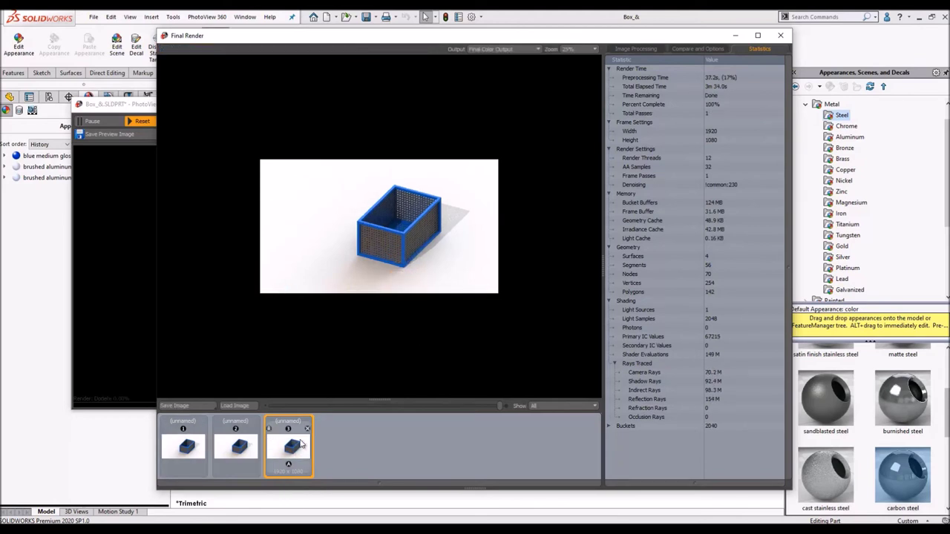
pyautogui.click(191, 407)
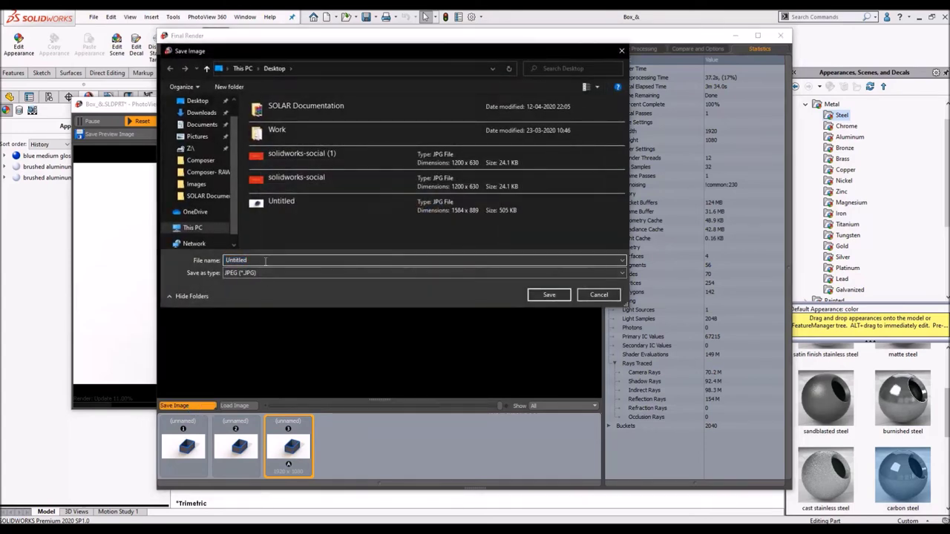
pyautogui.click(549, 295)
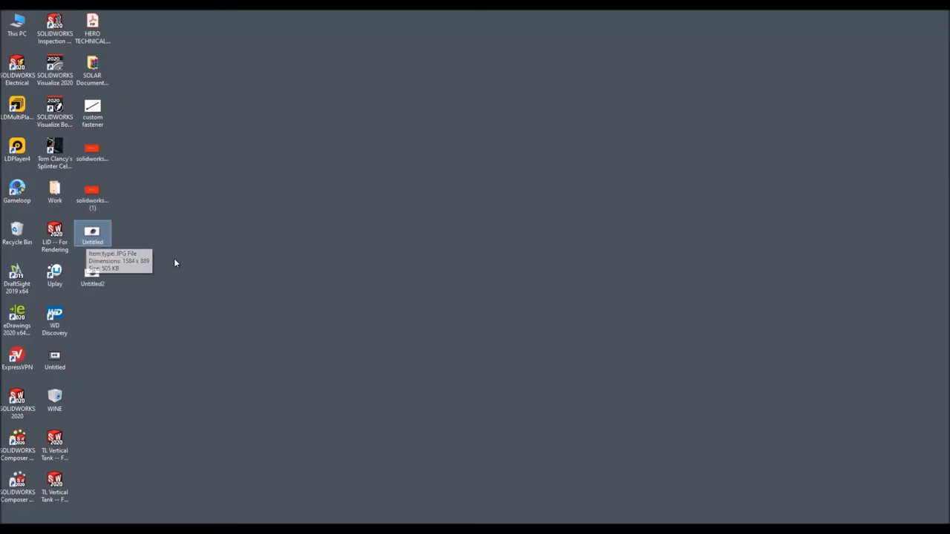
# - Open the Untitled image from the desktop in Windows Photos
pyautogui.rightClick(103, 235)
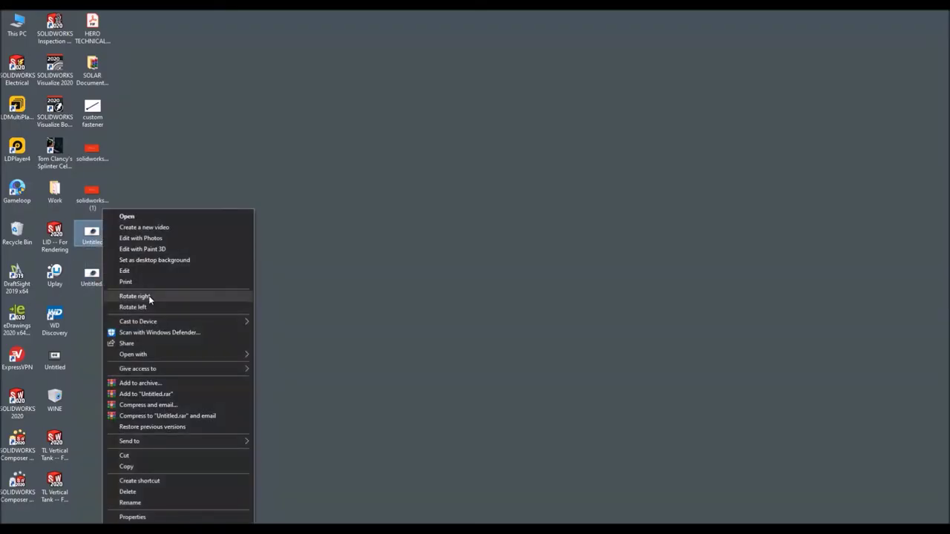
pyautogui.moveTo(216, 355)
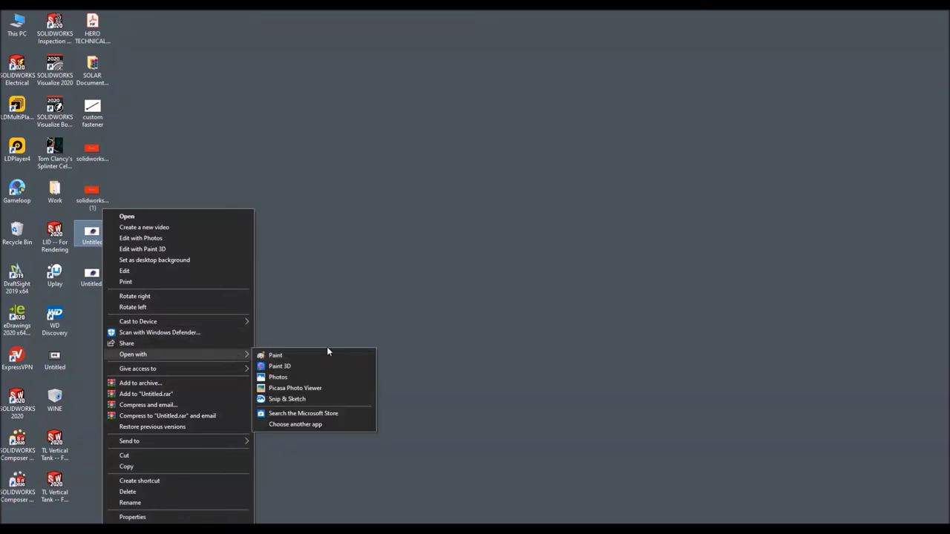
pyautogui.click(297, 388)
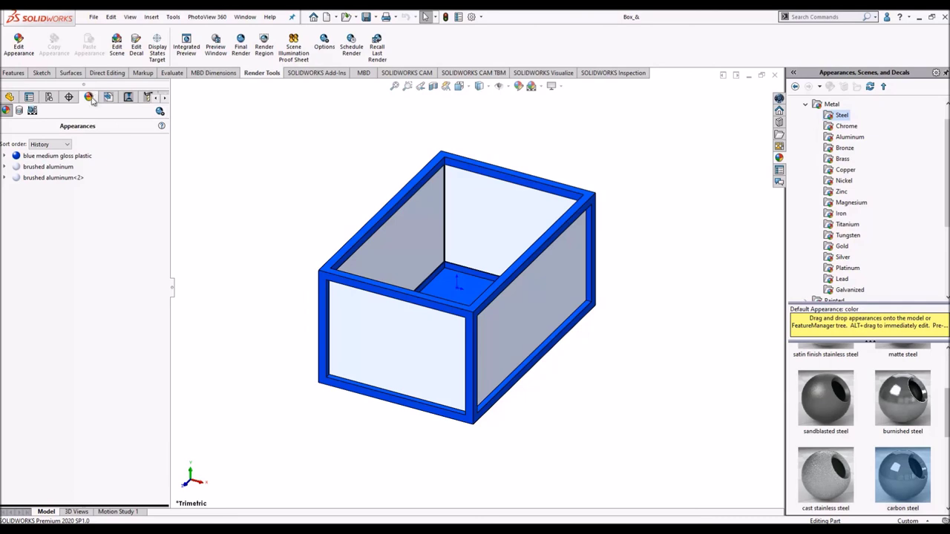
# - Reopen PhotoView 360 Options to review the 1920x1080 output and Best render quality
pyautogui.click(160, 111)
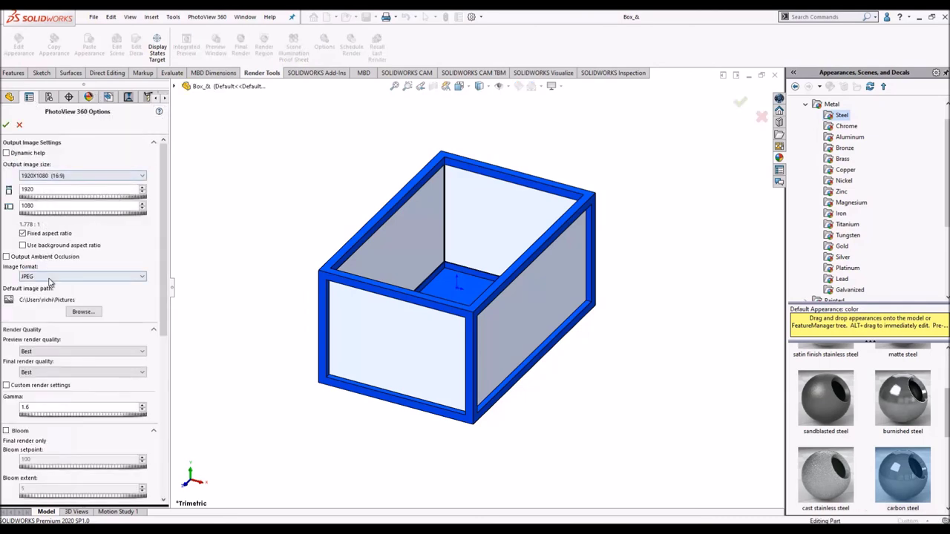
pyautogui.scroll(-2, 166, 245)
pyautogui.scroll(-3, 166, 245)
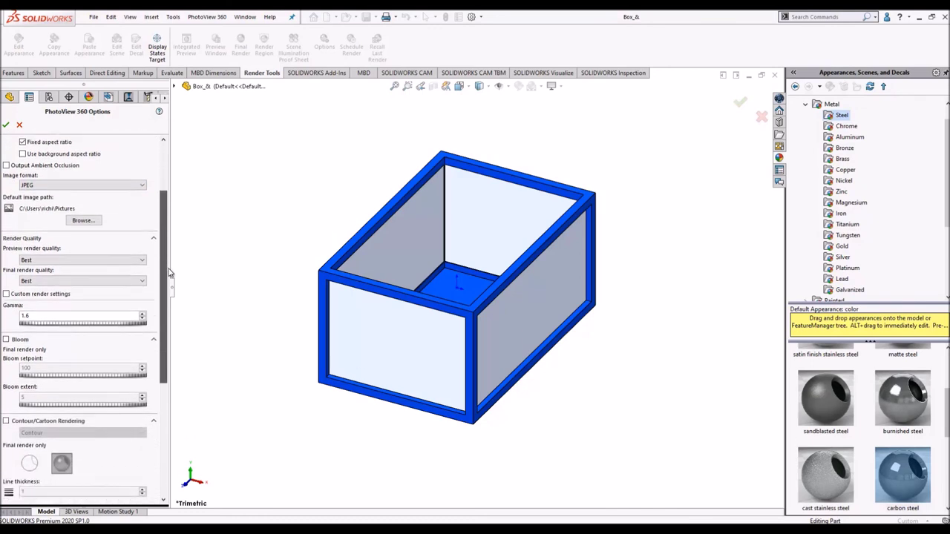